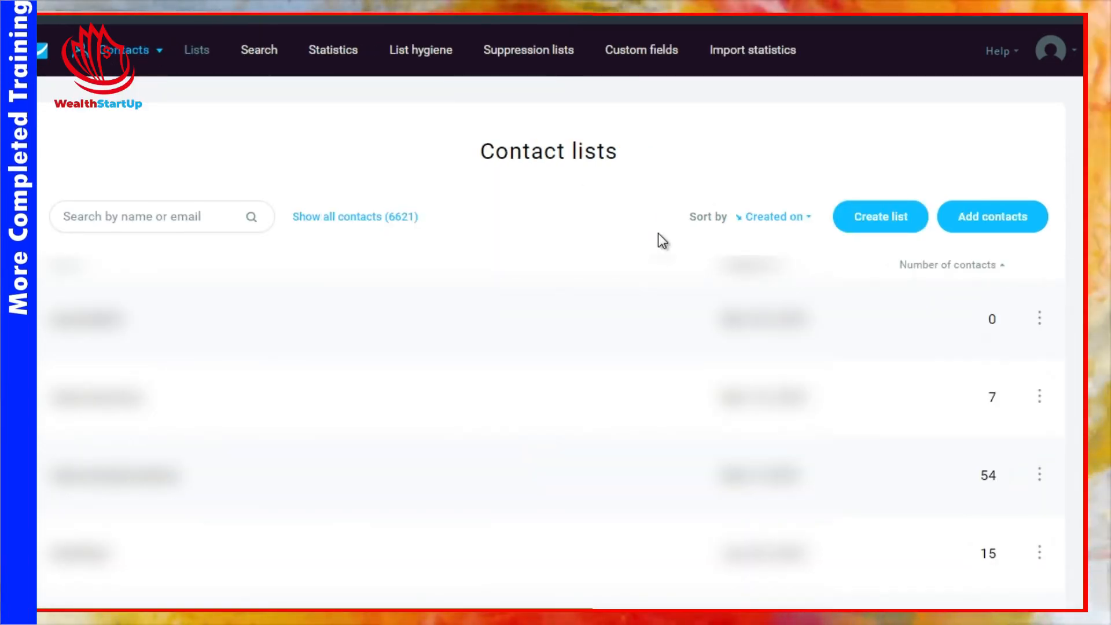
Step: Open the autoresponders of the first contact list and start creating a new autoresponder
left_click(1040, 320)
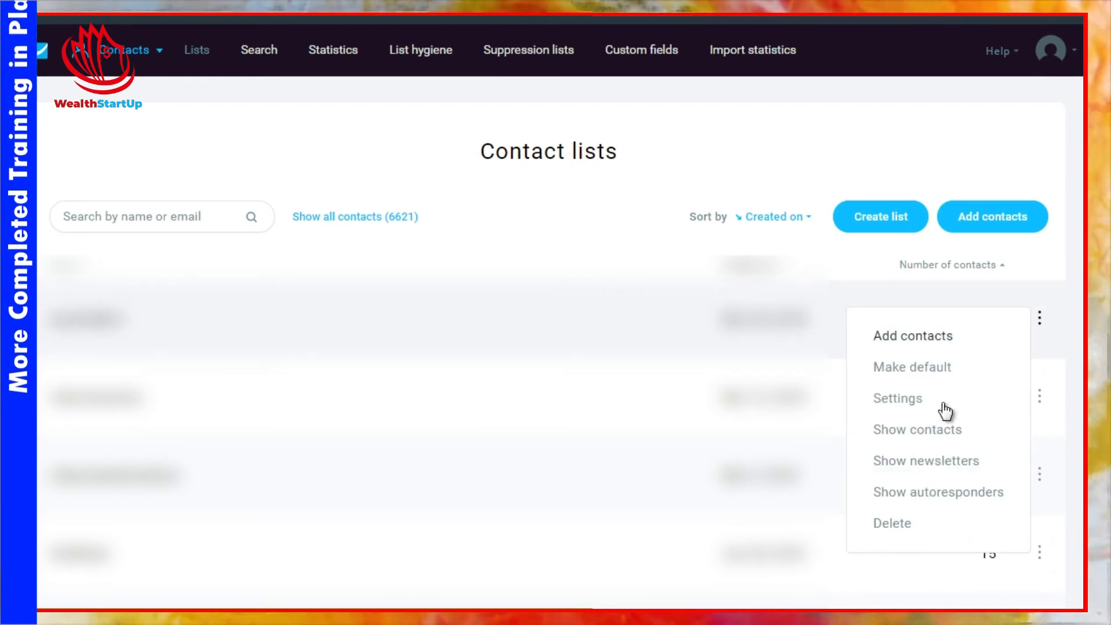
left_click(911, 501)
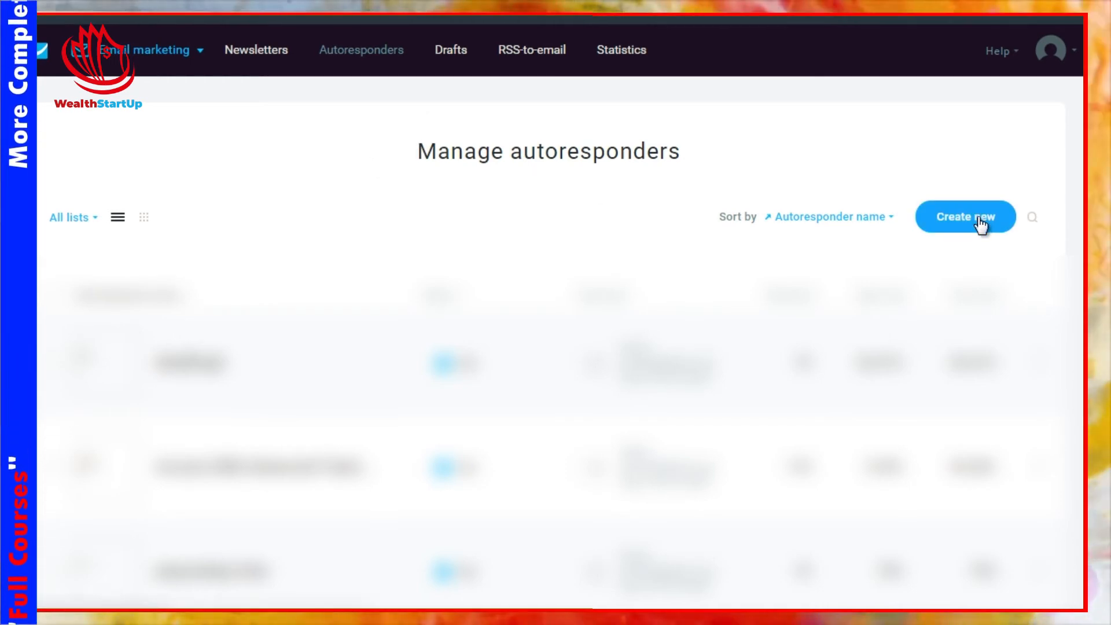
left_click(938, 221)
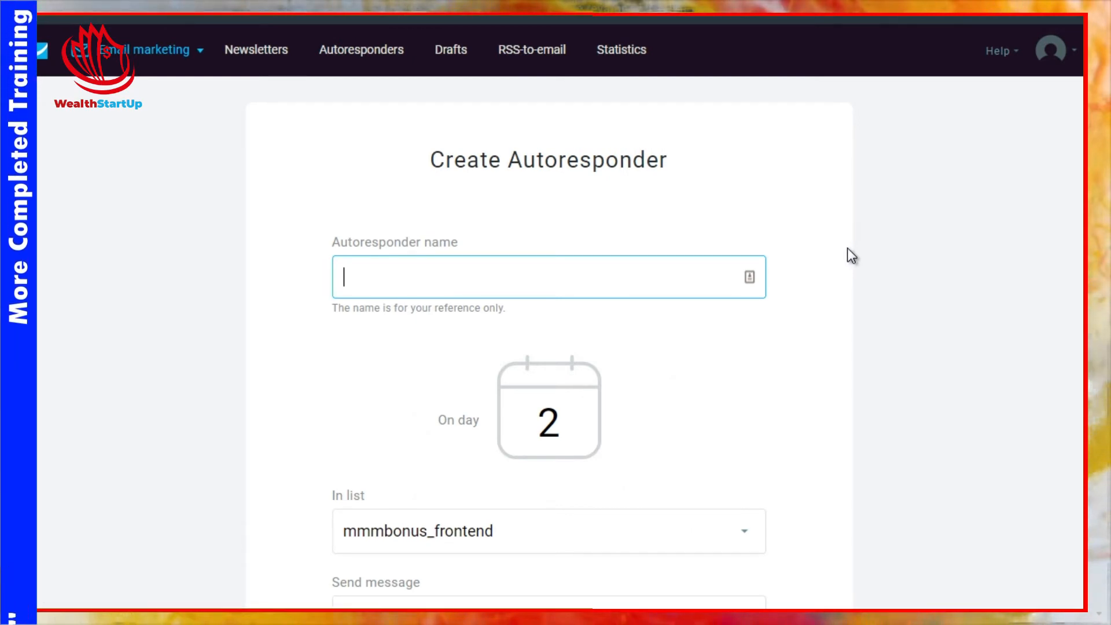
Step: Name the autoresponder New Test List 1 (Survival Meal Kits)
type("New Test List")
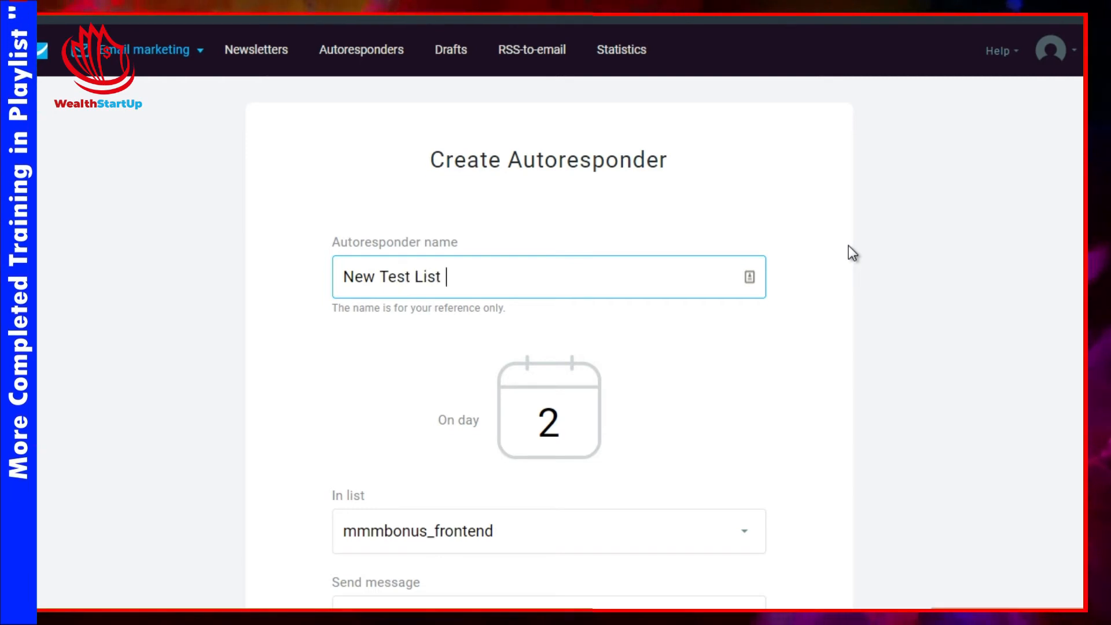
type(" 1 (Sur")
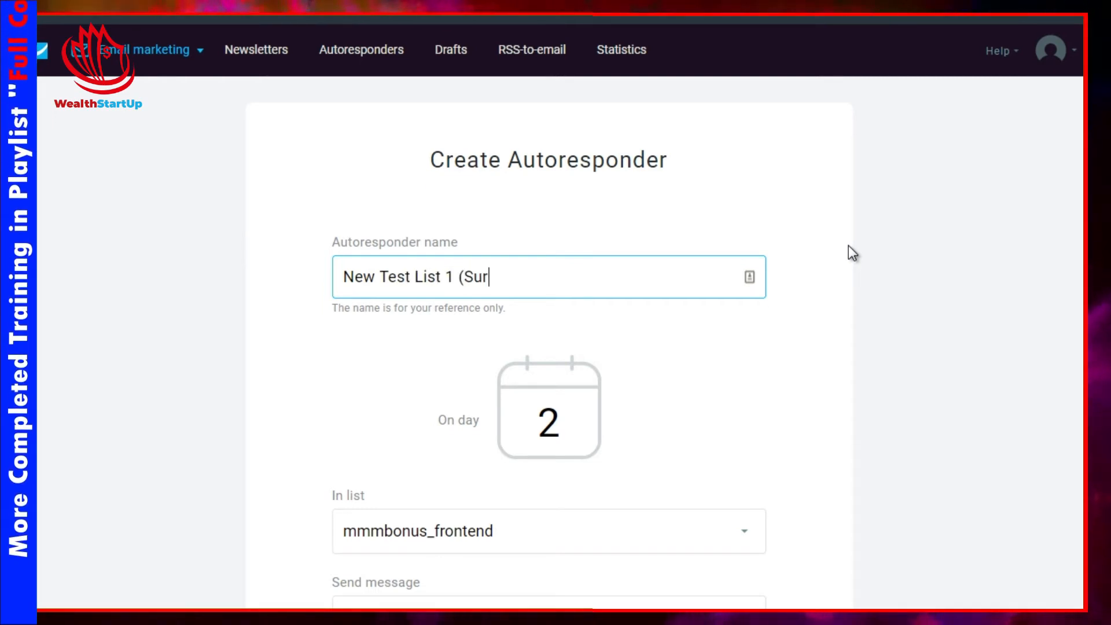
type("al Meal Kits)")
key("ctrl+a")
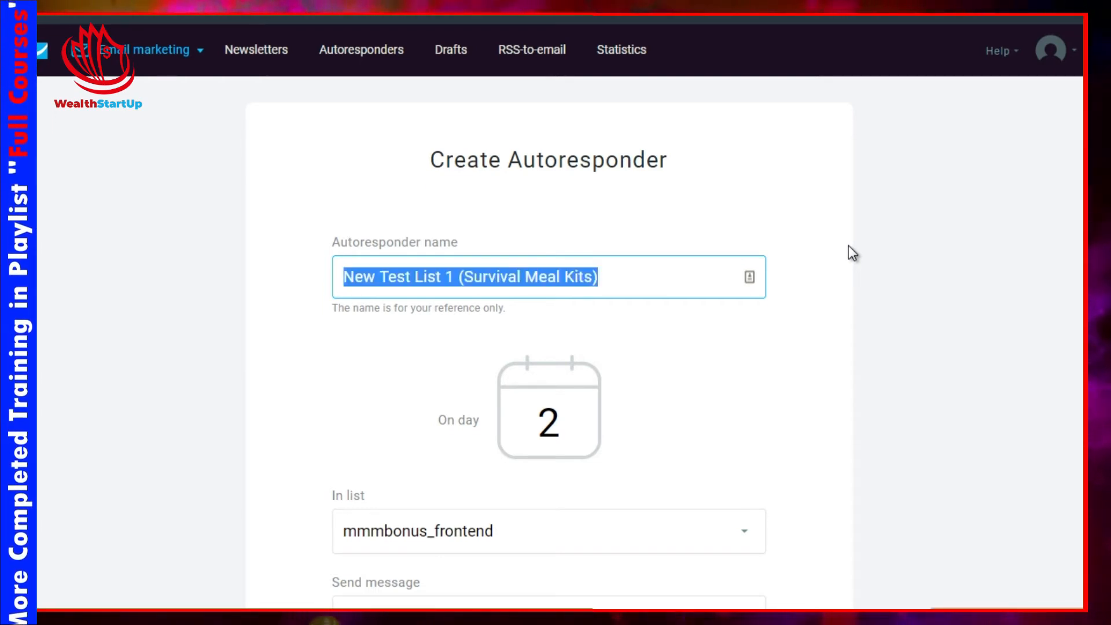
left_click(848, 245)
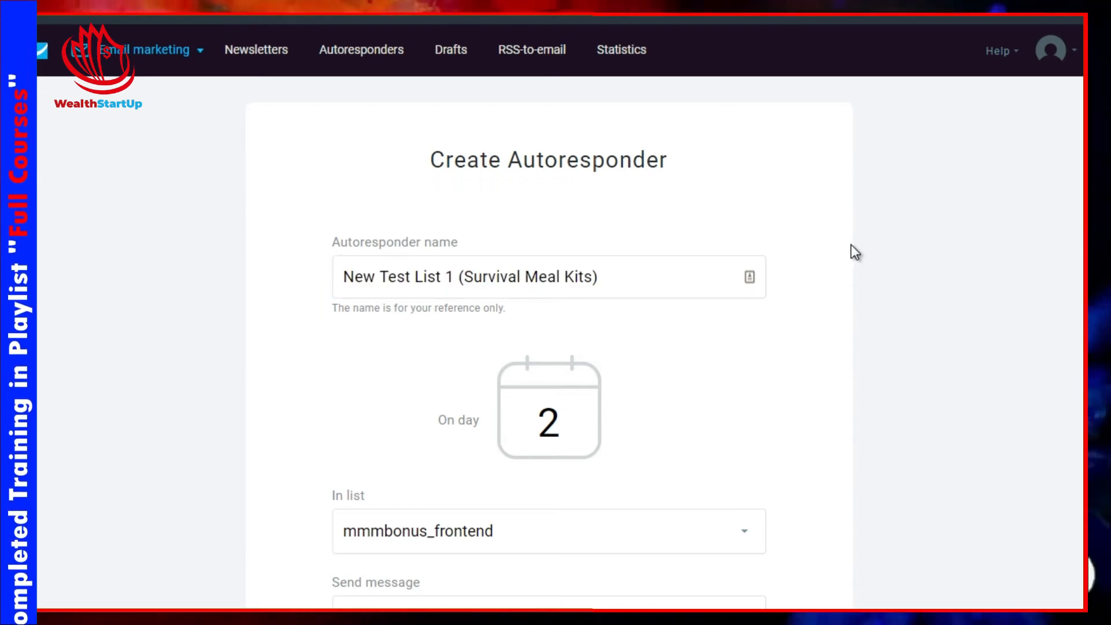
Step: Set the autoresponder to send on day 0
scroll(851, 244, "down", 2)
scroll(851, 245, "down", 2)
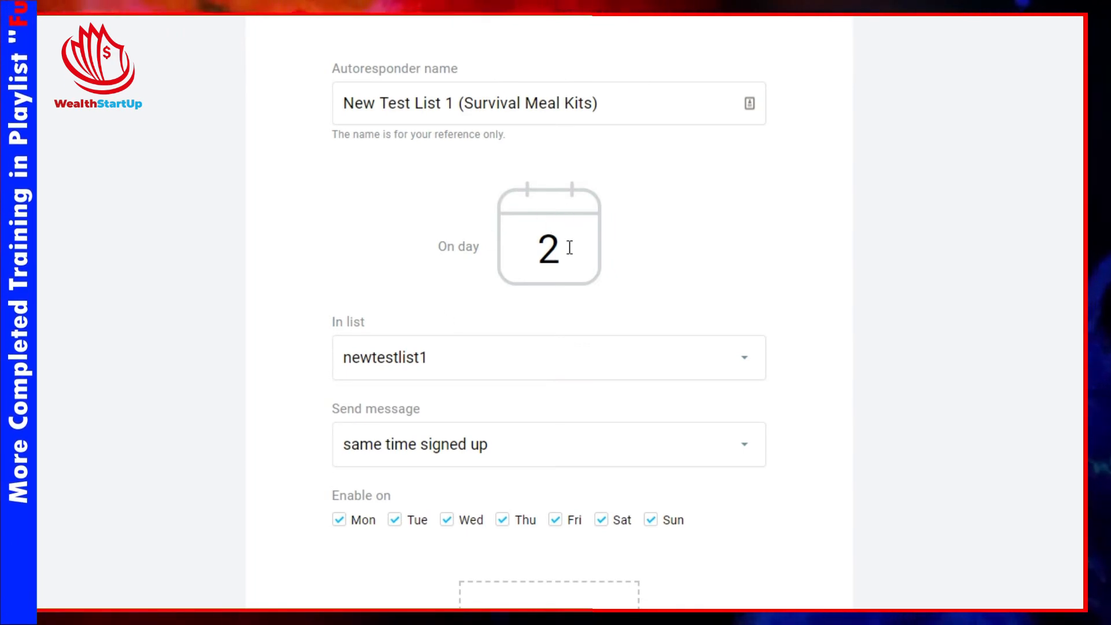
left_click_drag(569, 248, 531, 249)
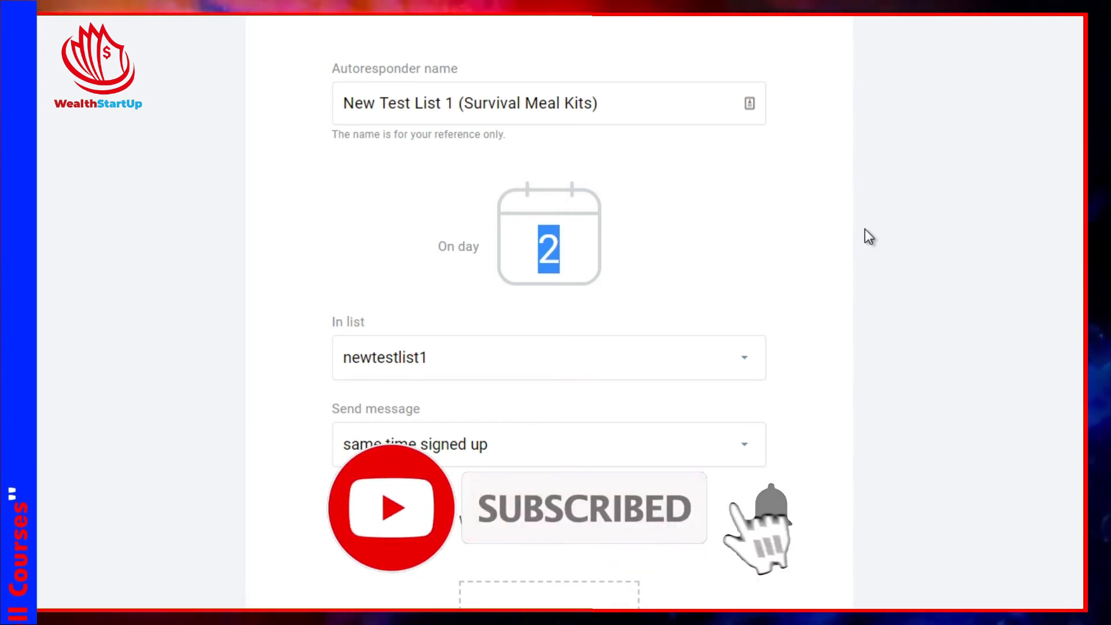
type("0")
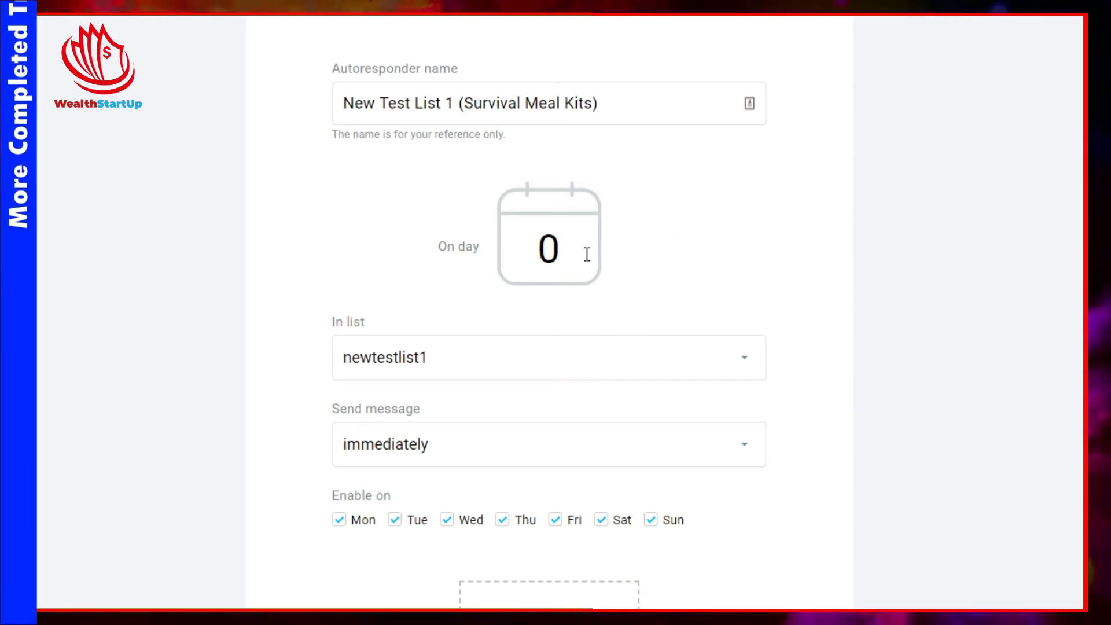
double_click(569, 248)
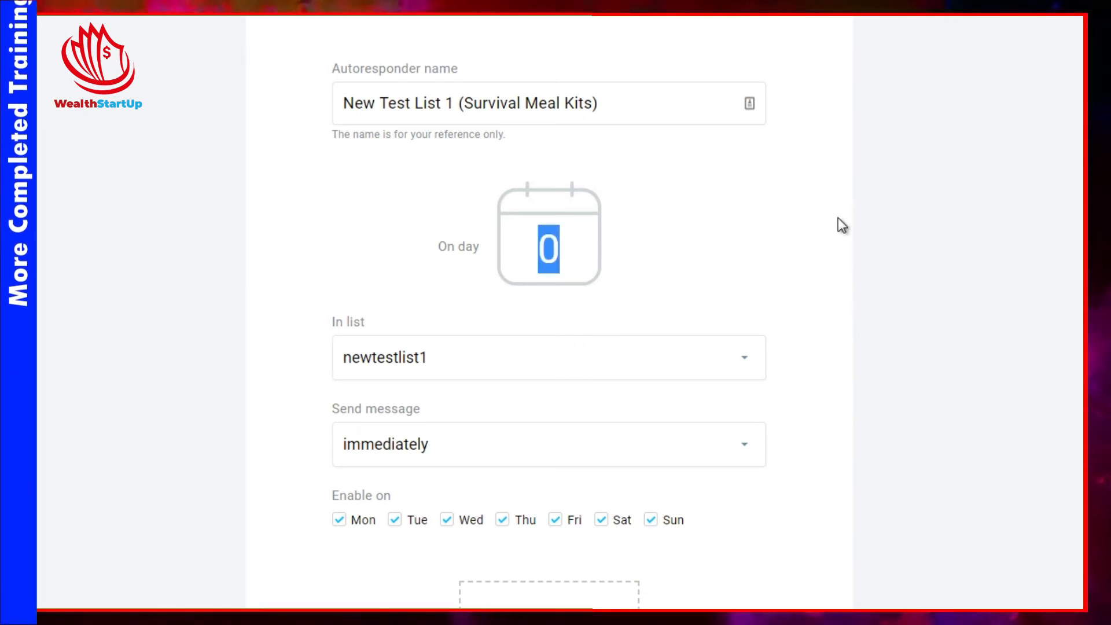
left_click(799, 225)
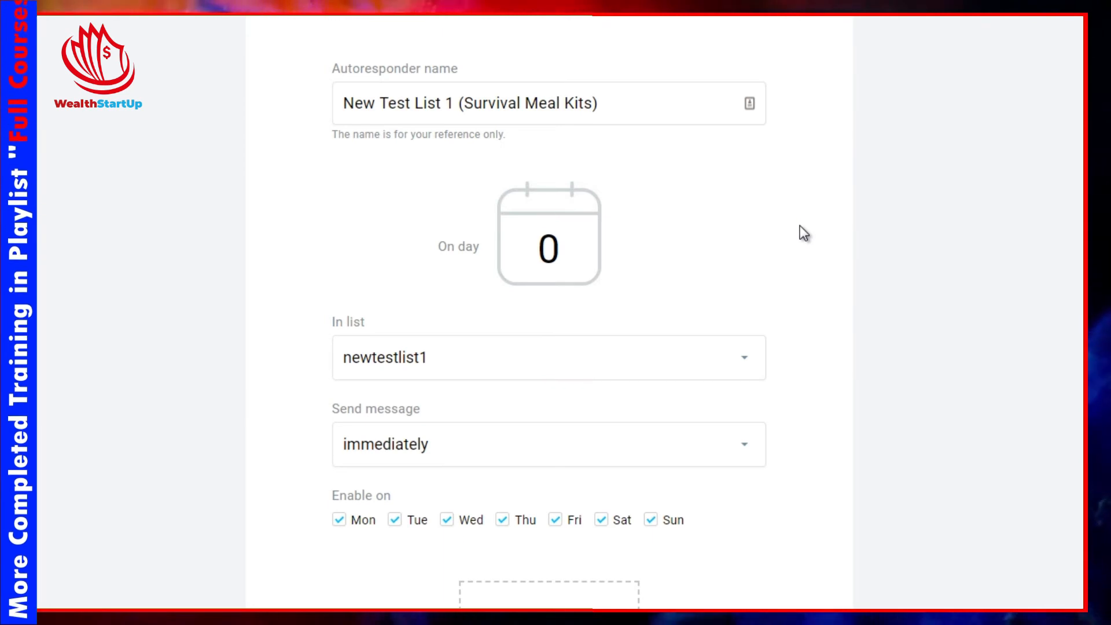
Step: Try switching the send timing to 'with delay of' and disabling sending on Saturday and Sunday
scroll(799, 225, "down", 2)
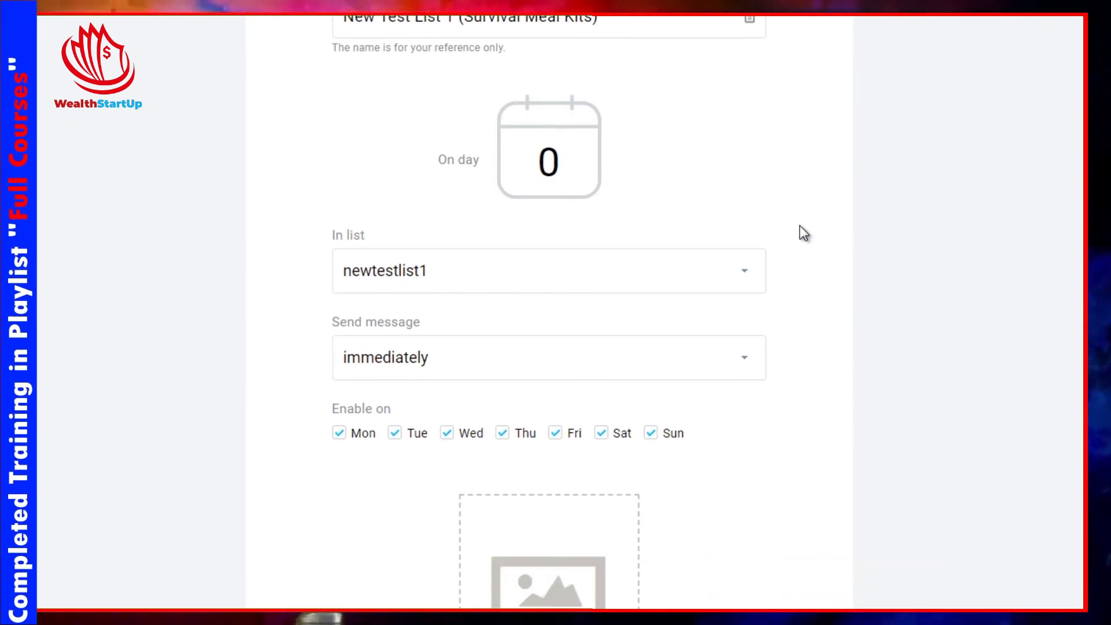
scroll(799, 226, "down", 1)
scroll(799, 226, "down", 1)
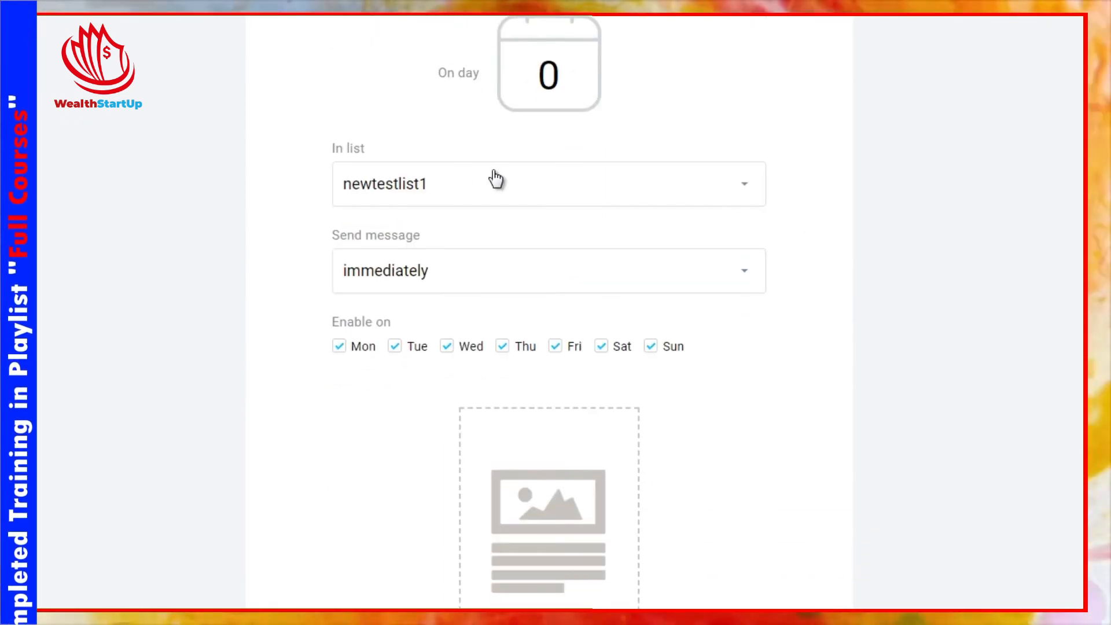
left_click(358, 279)
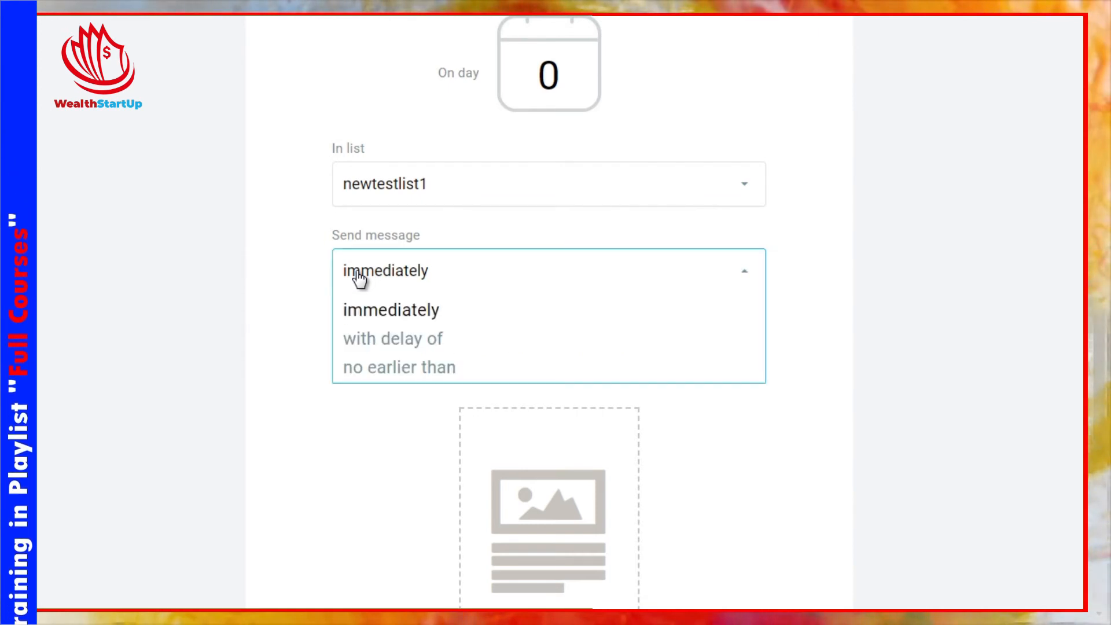
left_click(368, 341)
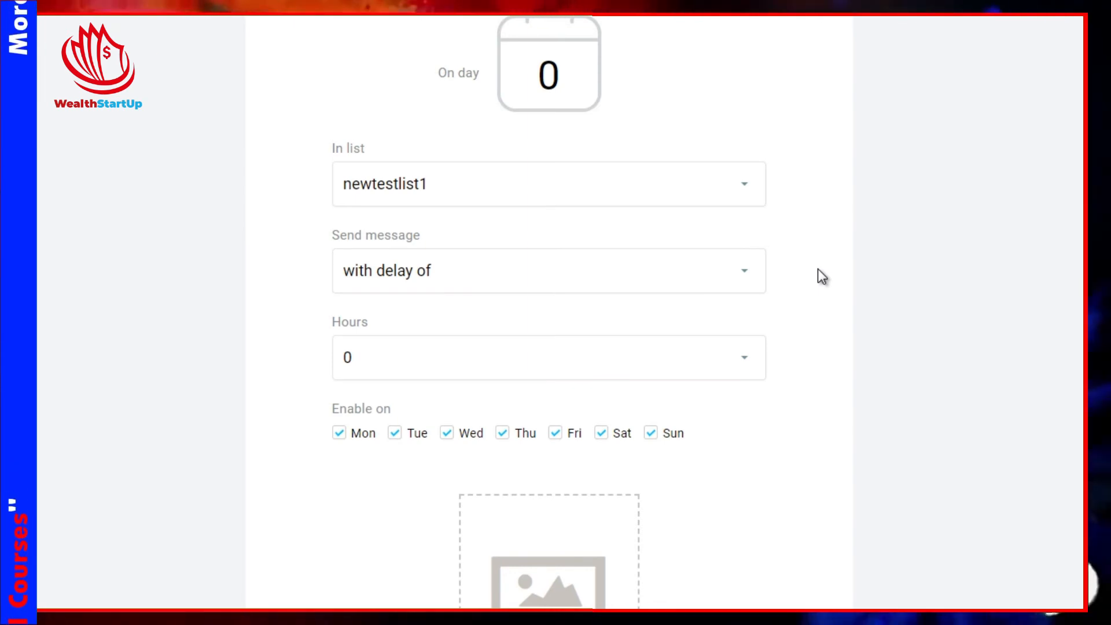
scroll(817, 269, "down", 2)
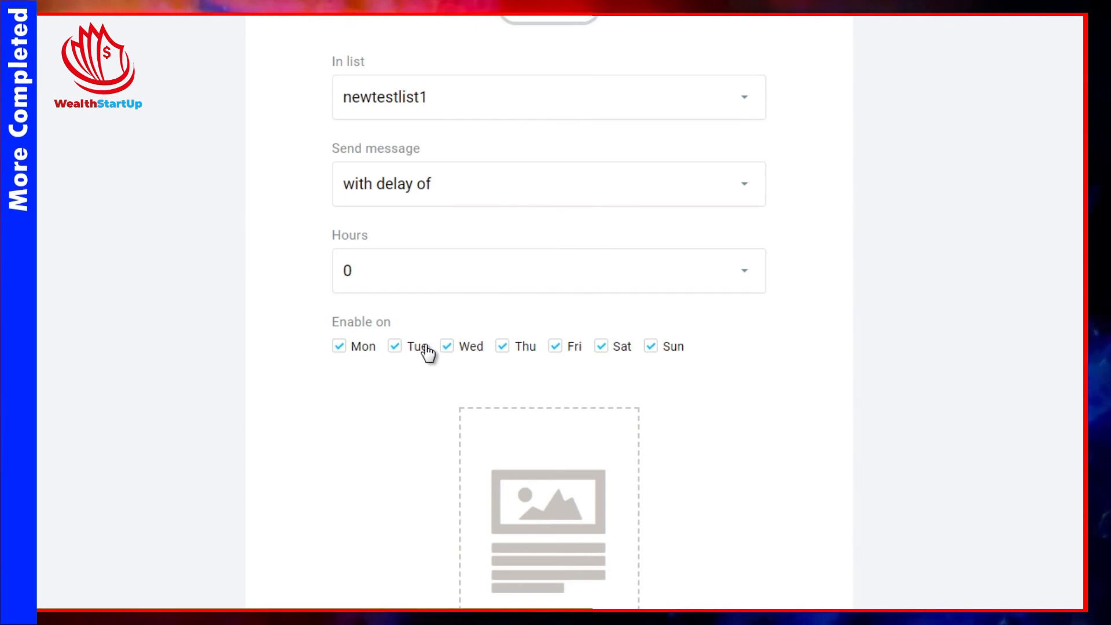
left_click(673, 347)
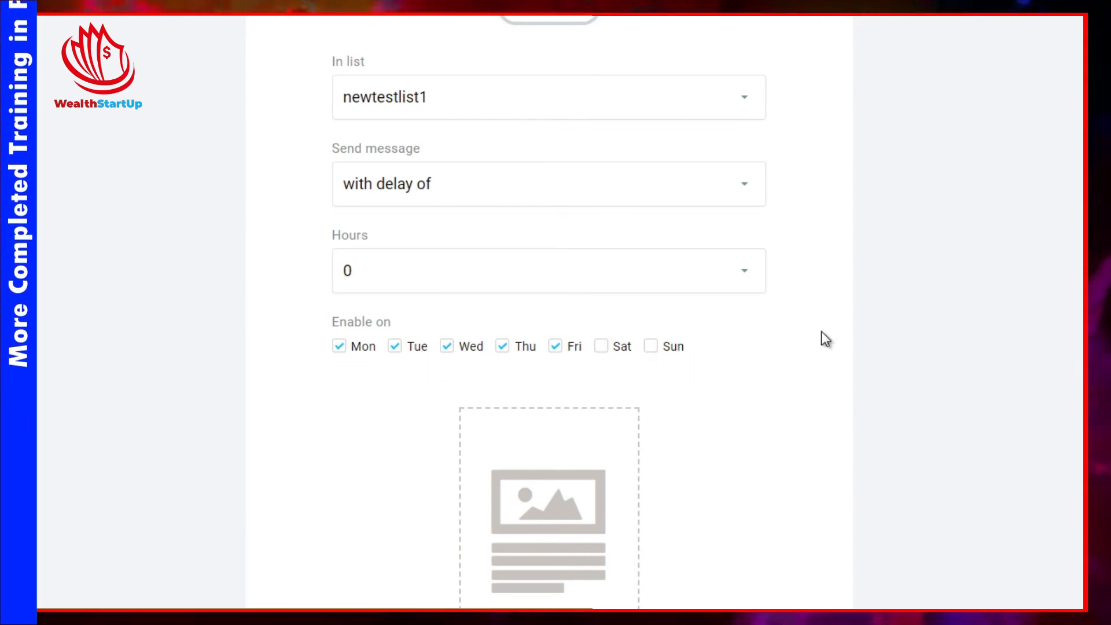
Step: Set the send timing back to immediately and re-enable Saturday and Sunday
left_click(708, 198)
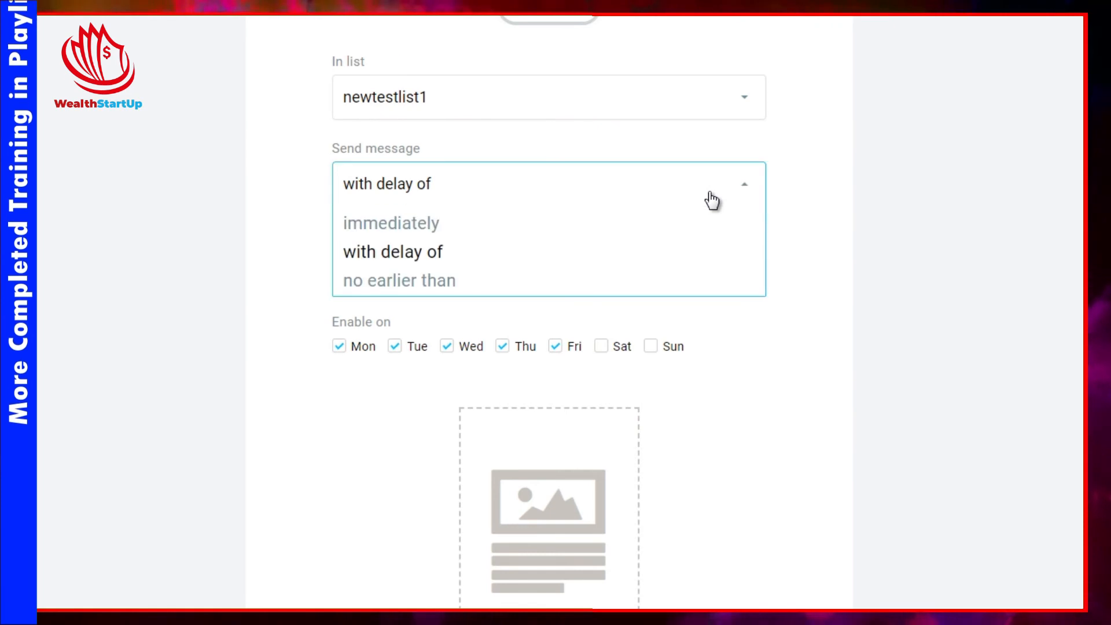
left_click(646, 230)
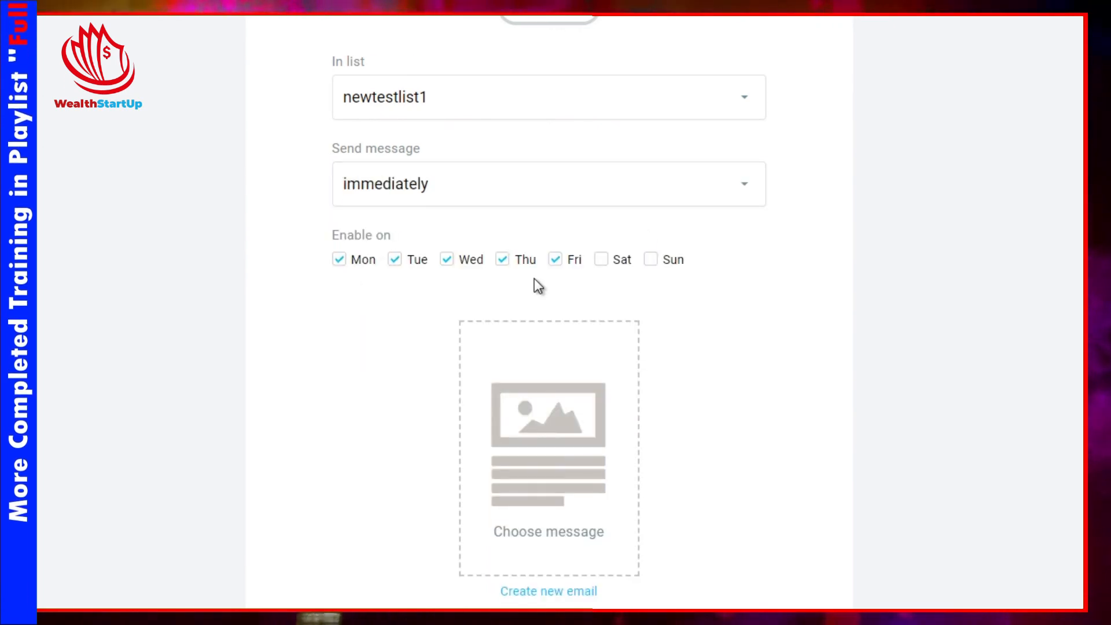
left_click(623, 262)
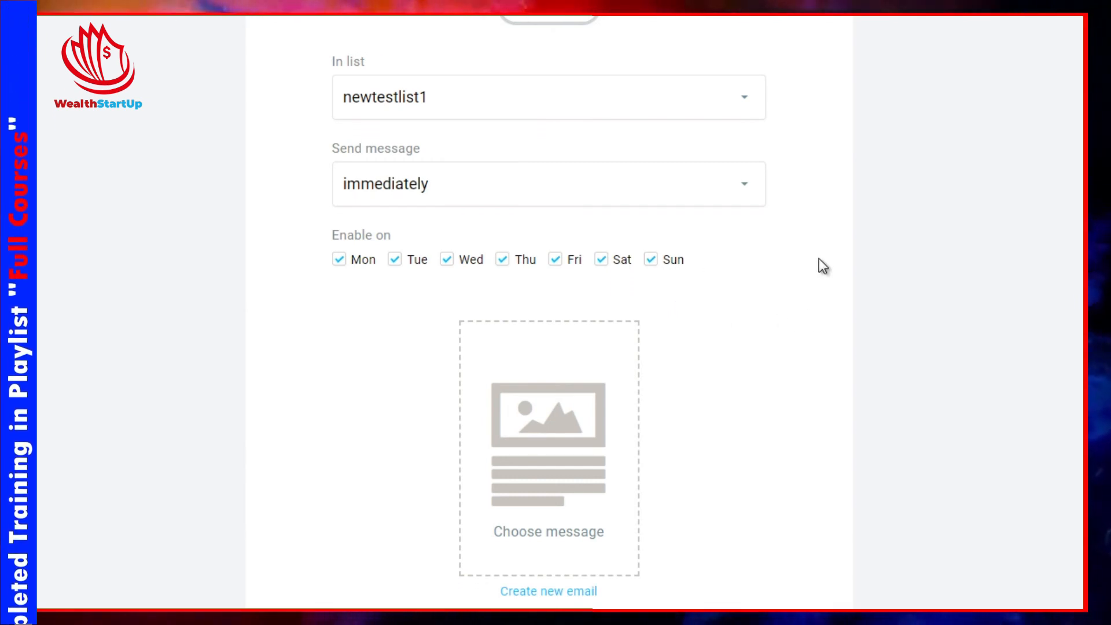
Step: Name the autoresponder message SurvivalKit - Email1
scroll(818, 258, "up", 3)
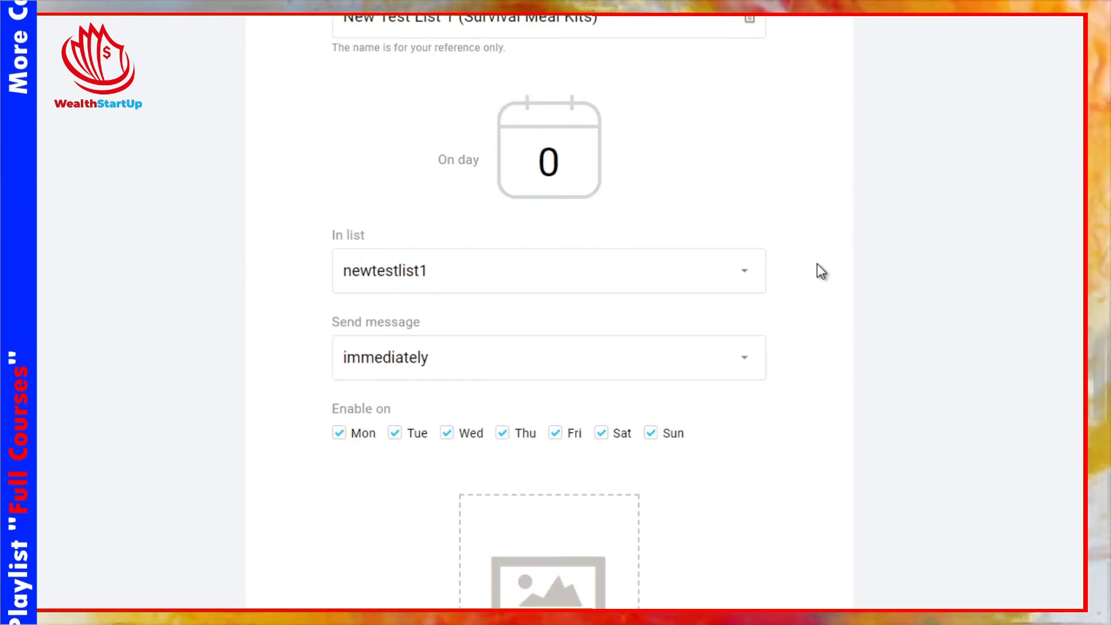
scroll(817, 264, "down", 2)
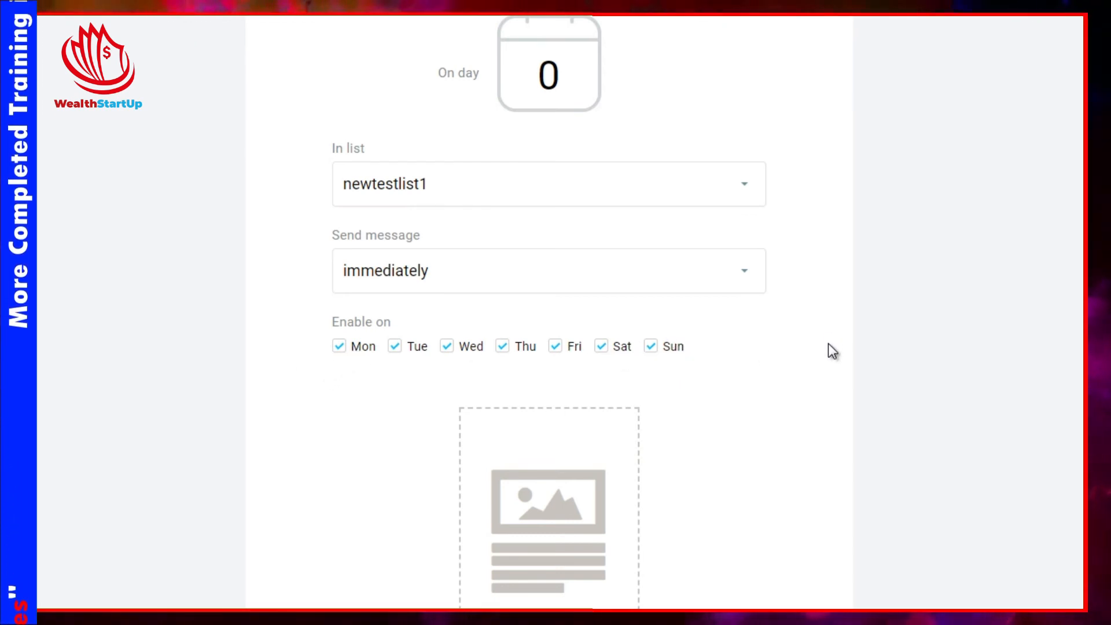
scroll(827, 351, "down", 5)
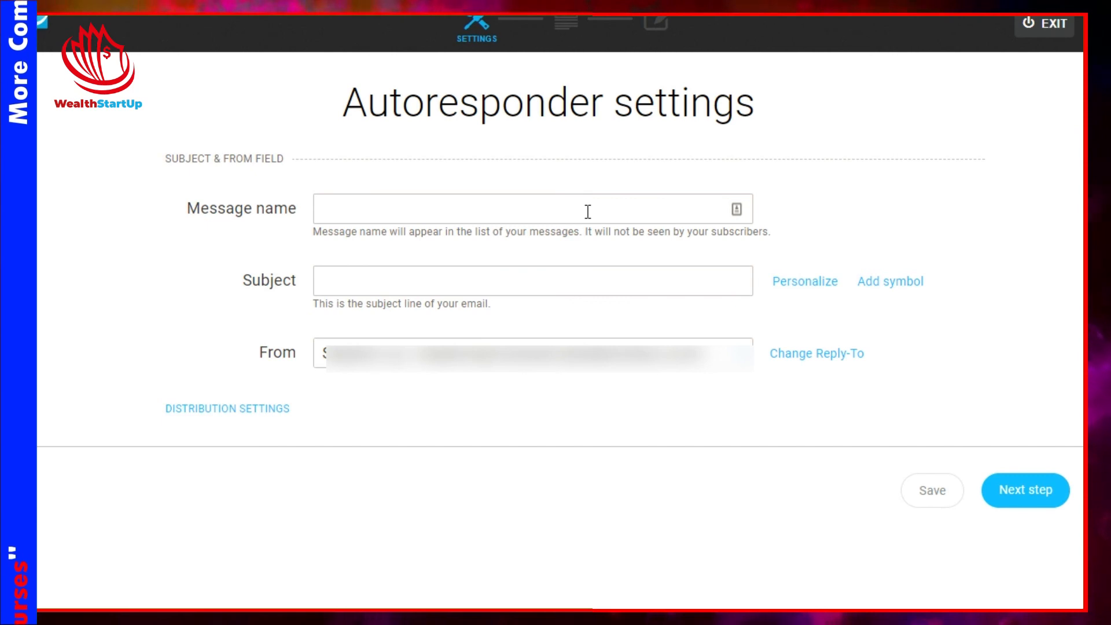
left_click(587, 211)
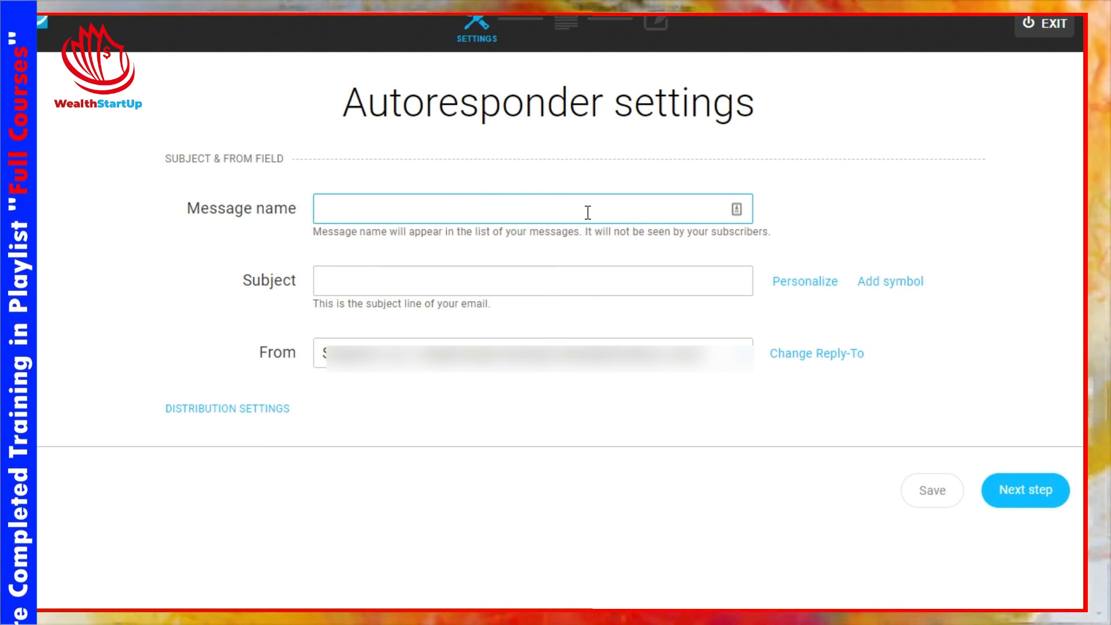
type("Surviv")
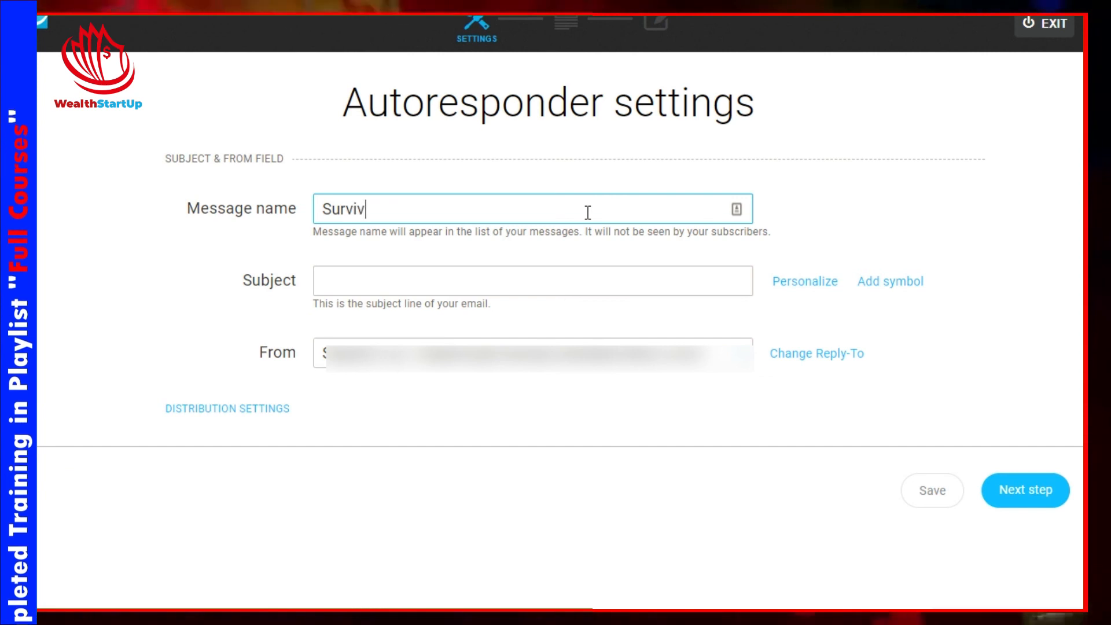
type("alKit - Email")
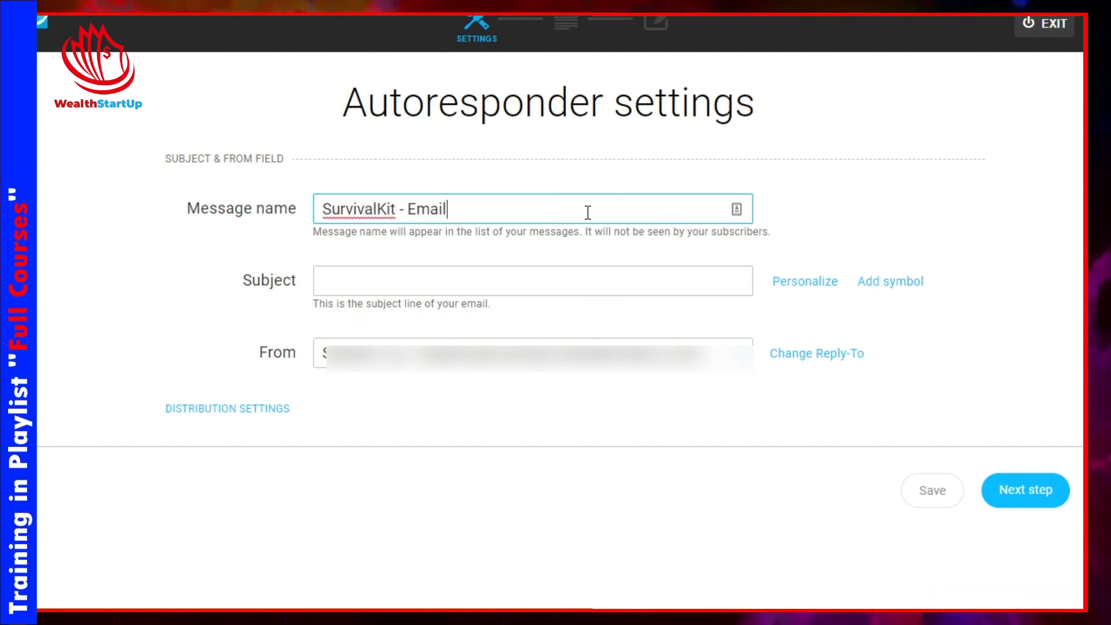
type("1")
Step: Set the email subject to Welcome to Survival X
left_click(367, 284)
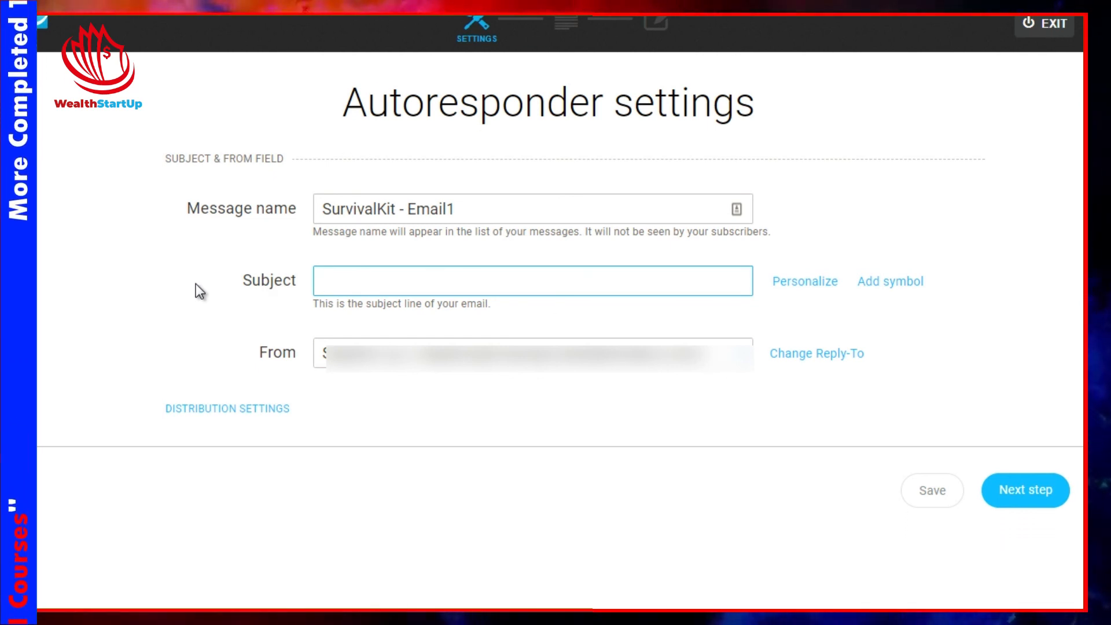
type("SurvivalKit - Email1")
key("ctrl+a")
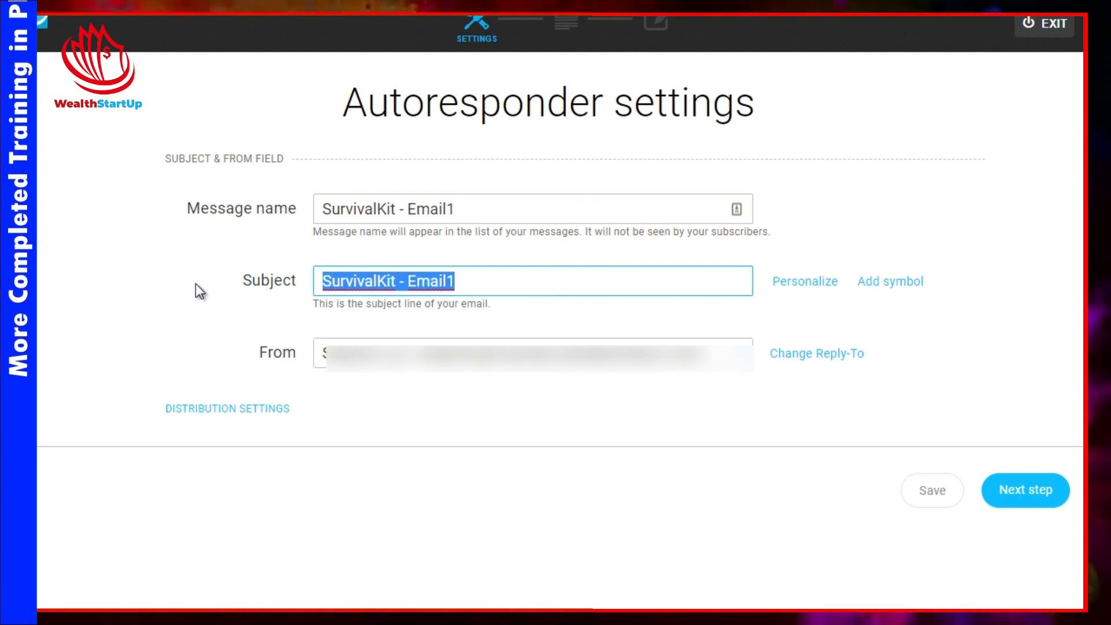
type("Welcome")
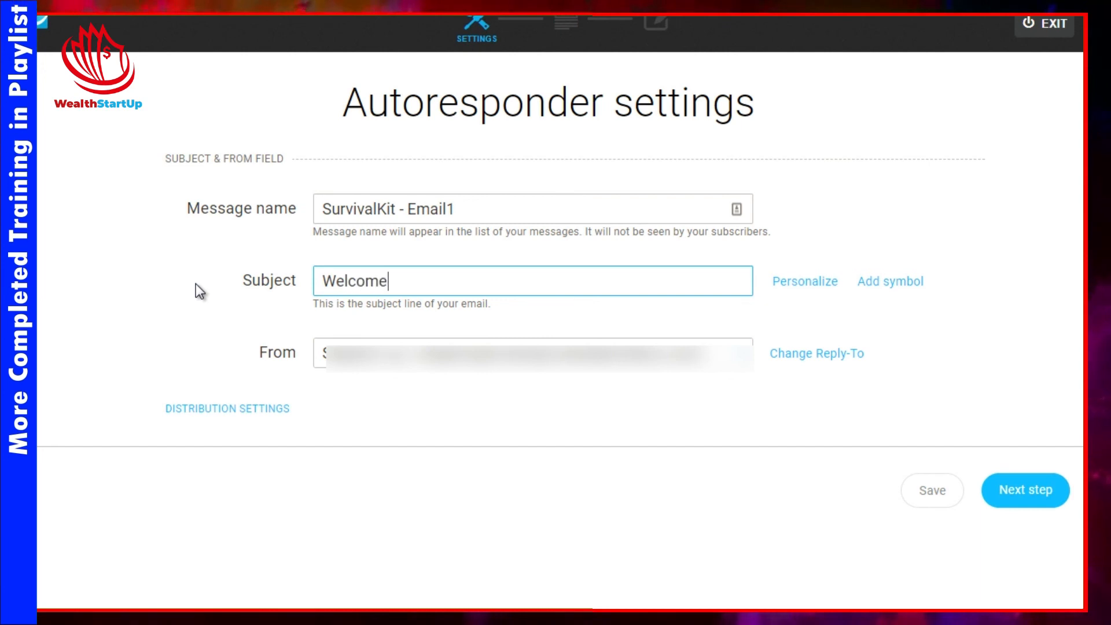
type(" to Surviv")
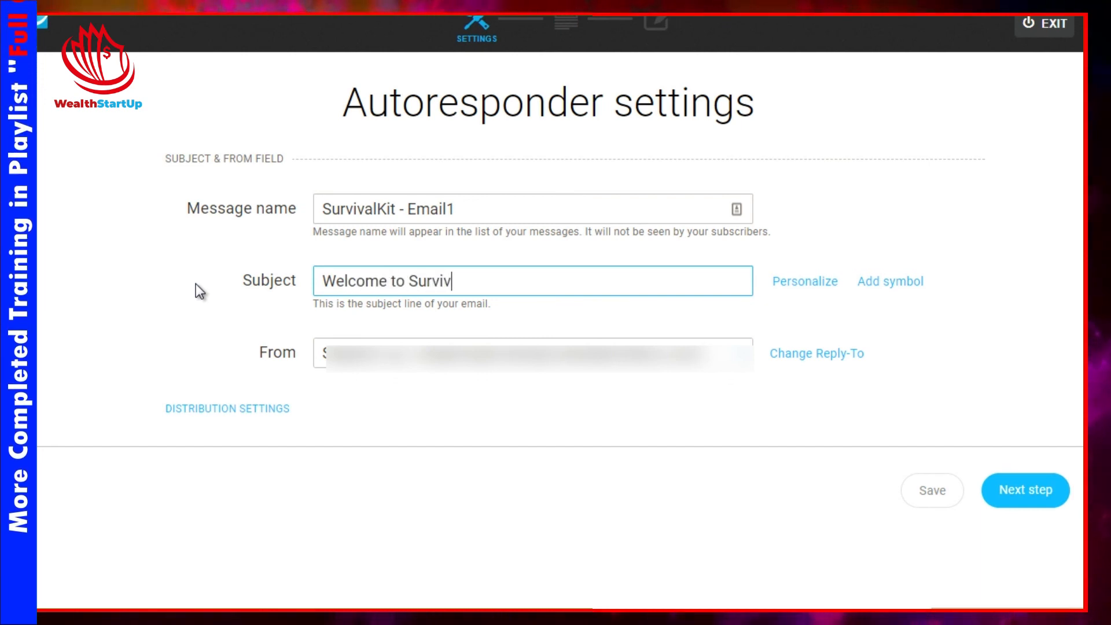
type("al X")
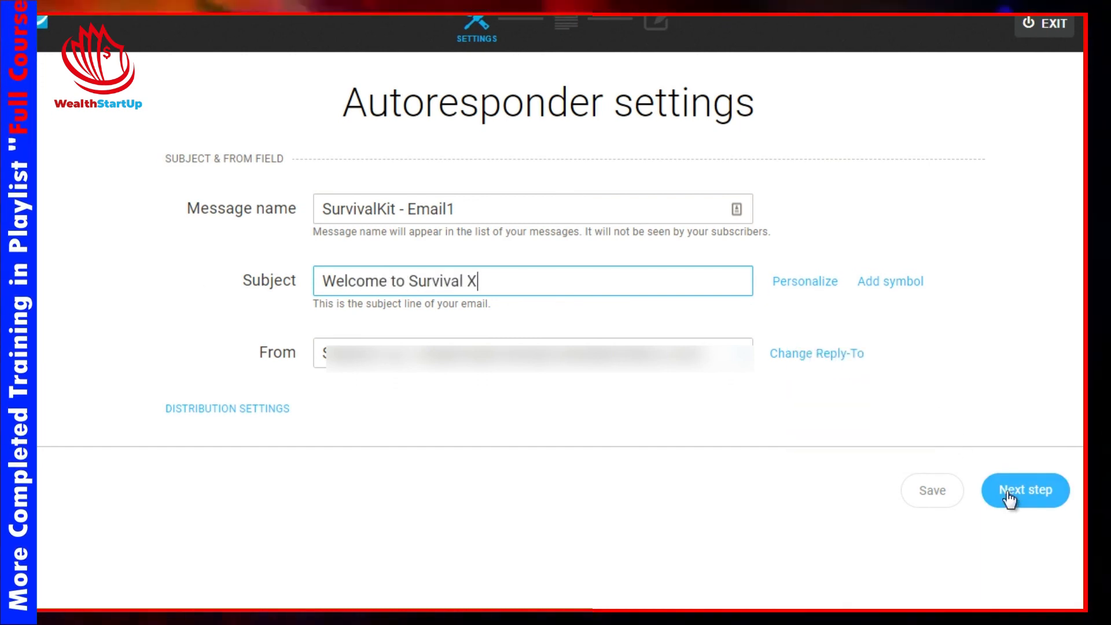